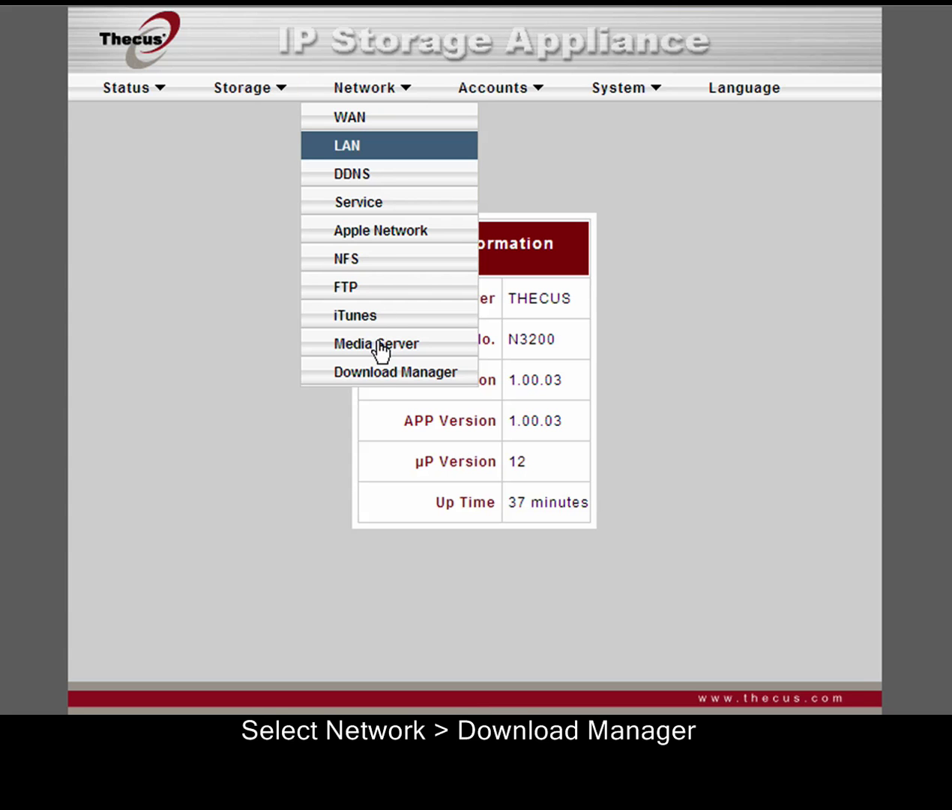
Go to the Download Manager page and choose BT as the task type.
{"action": "left_click", "coordinate": [381, 373]}
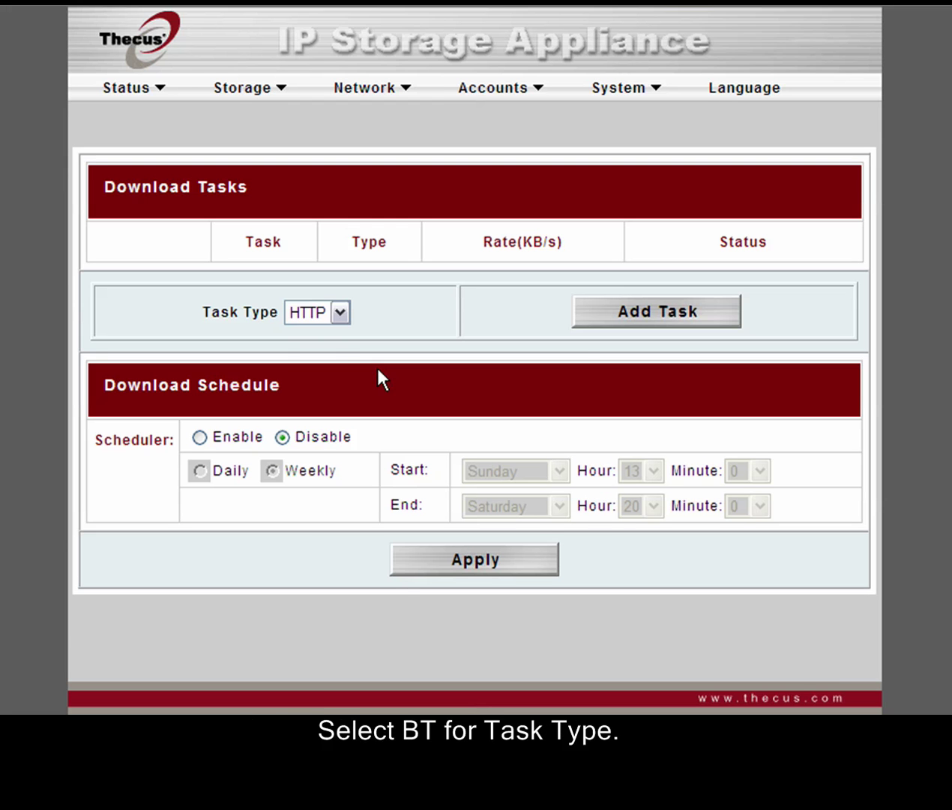
{"action": "left_click", "coordinate": [340, 312]}
{"action": "left_click", "coordinate": [324, 373]}
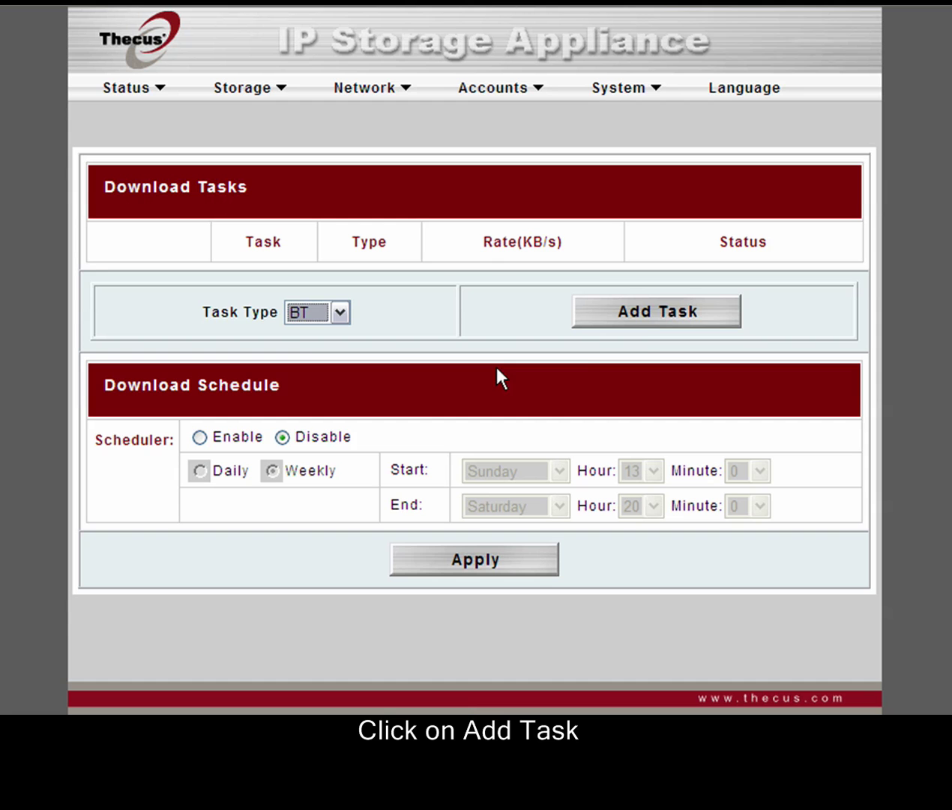
Add a BT task from Hook Me Up.torrent with Music as the destination folder.
{"action": "left_click", "coordinate": [648, 316]}
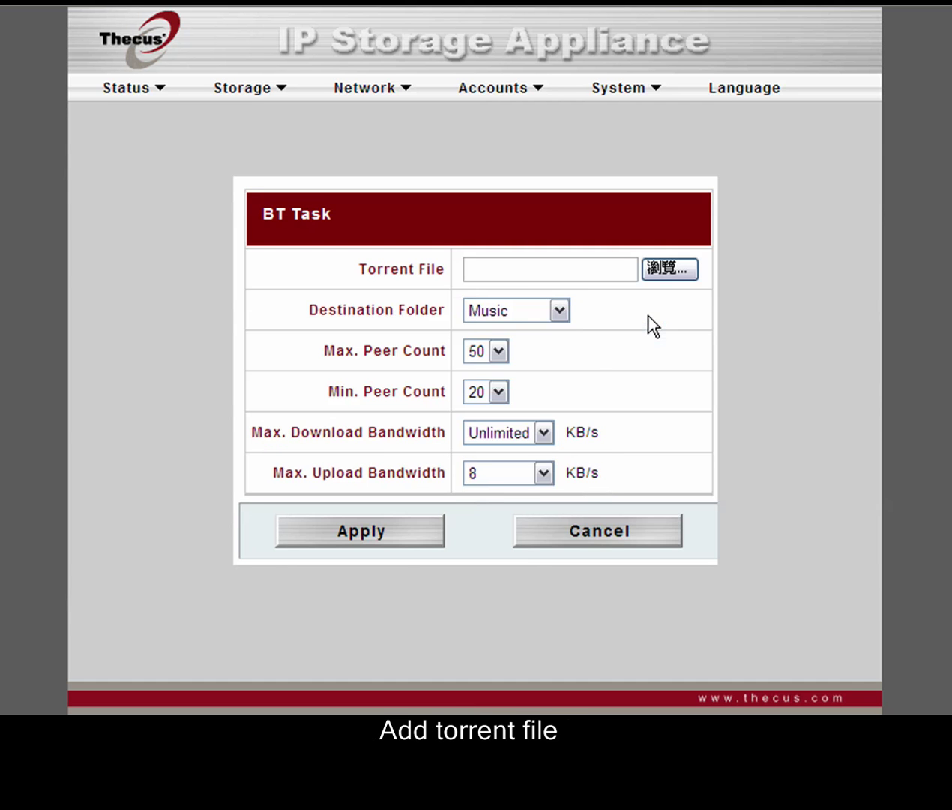
{"action": "left_click", "coordinate": [657, 270]}
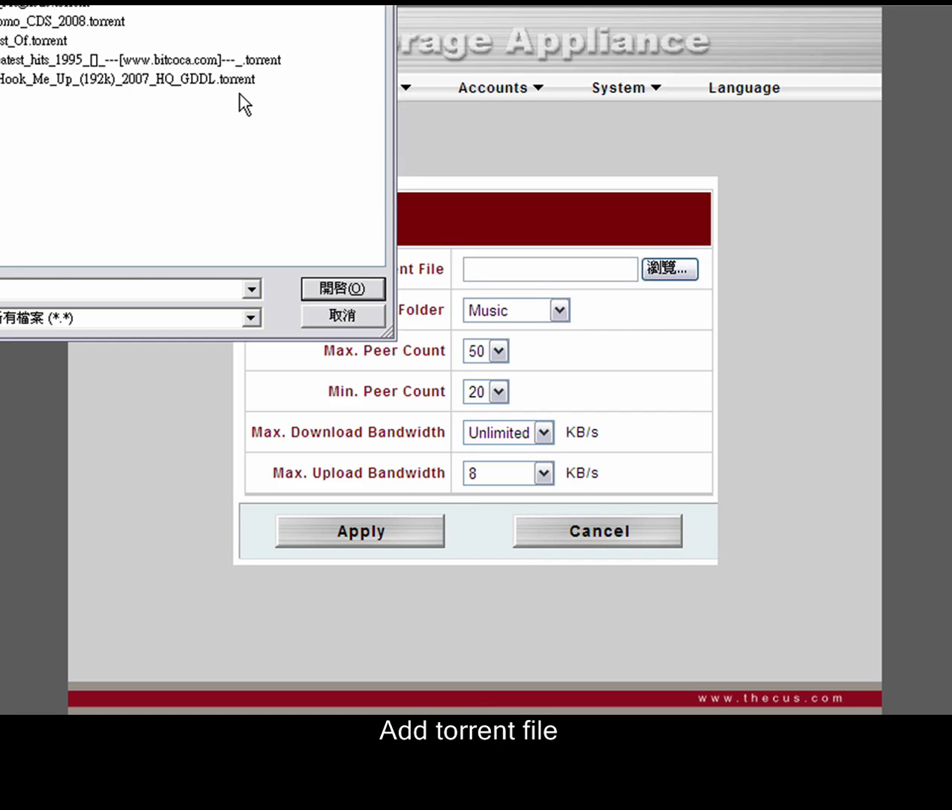
{"action": "double_click", "coordinate": [235, 82]}
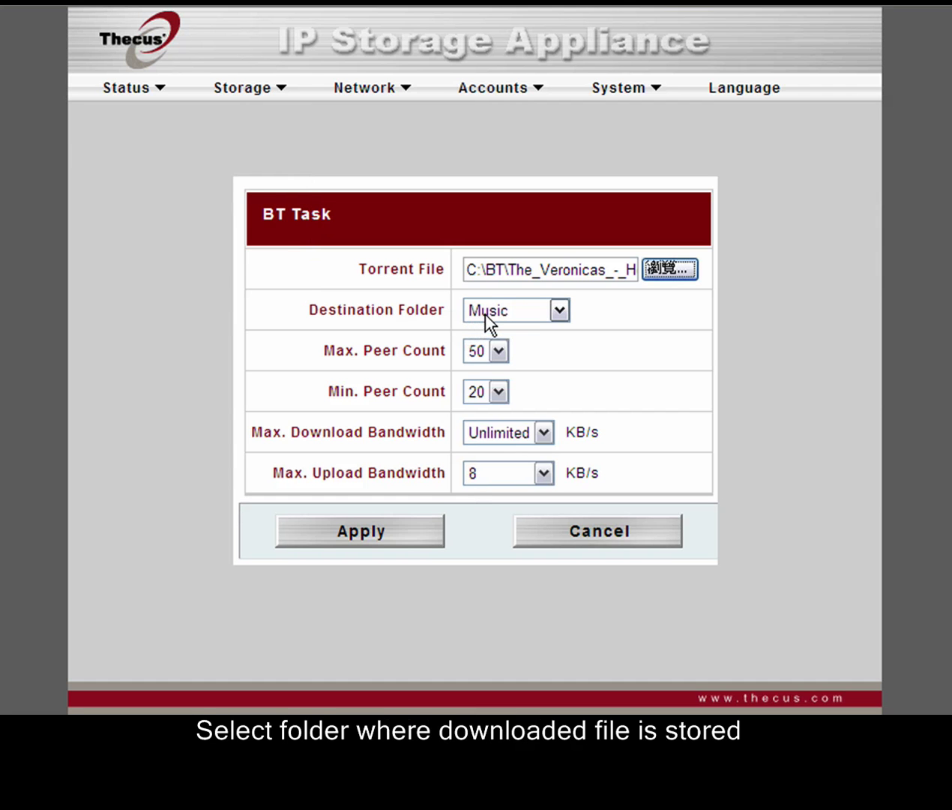
{"action": "left_click", "coordinate": [486, 316]}
{"action": "left_click", "coordinate": [486, 351]}
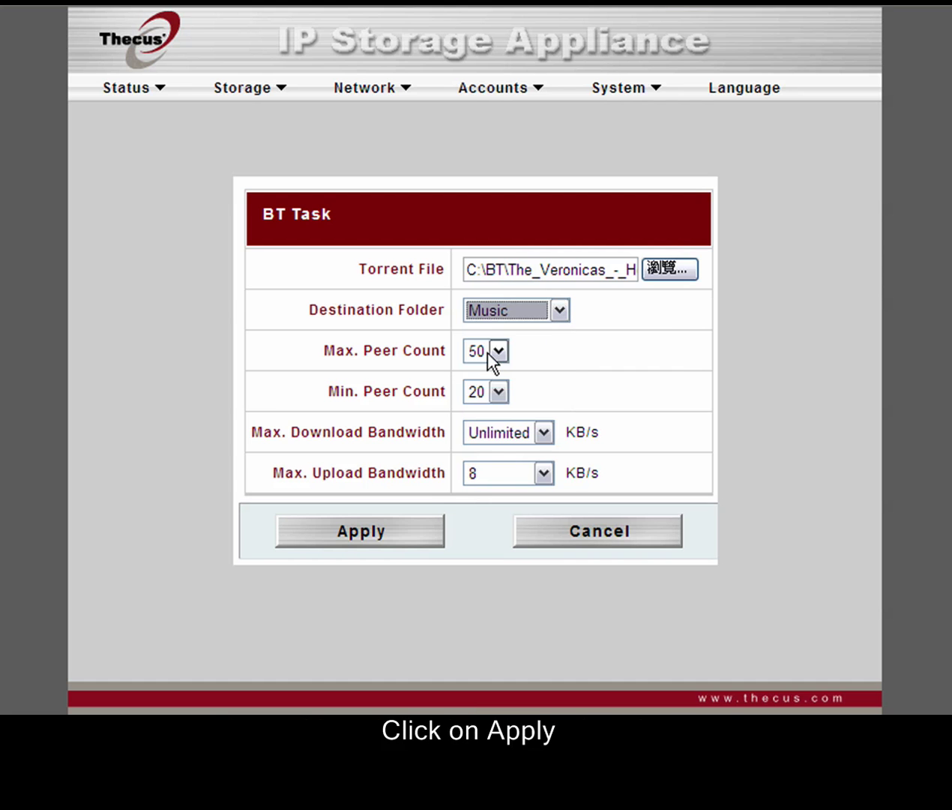
{"action": "left_click", "coordinate": [411, 533]}
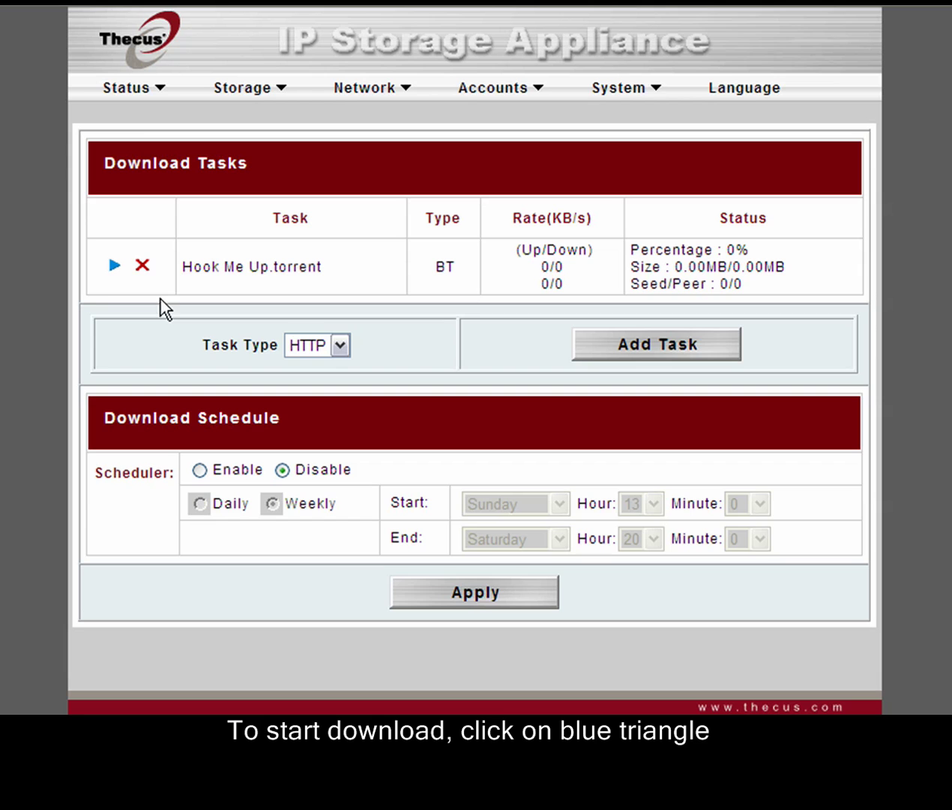
Start the Hook Me Up.torrent task, then pause it while still at 0%.
{"action": "left_click", "coordinate": [116, 267]}
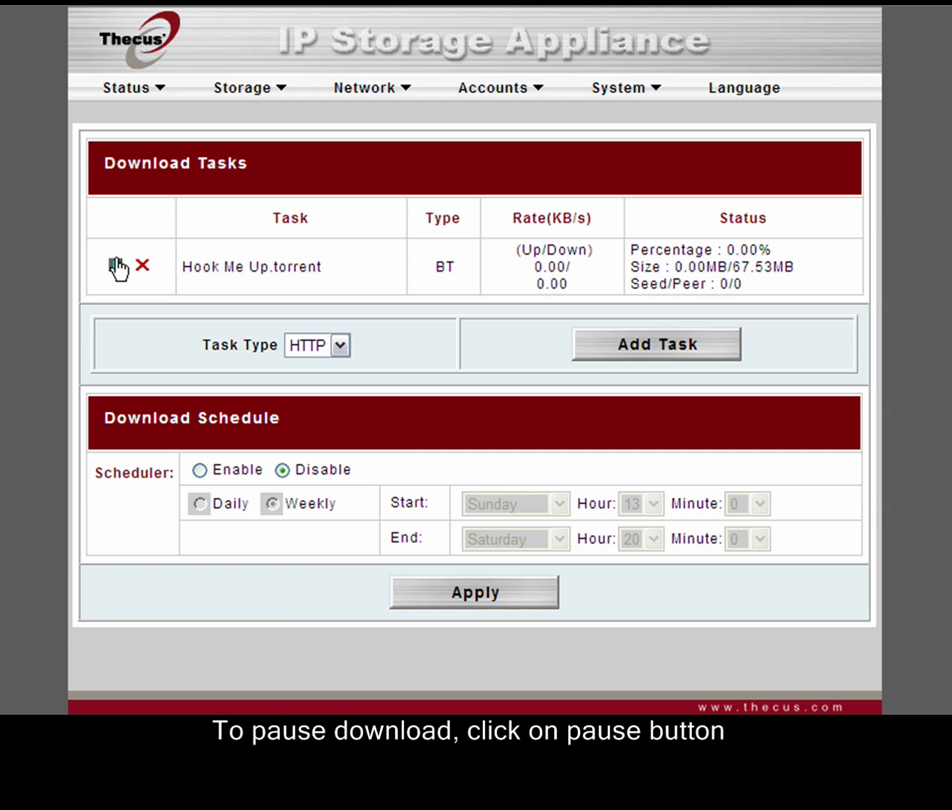
{"action": "left_click", "coordinate": [116, 266]}
{"action": "left_click", "coordinate": [115, 259]}
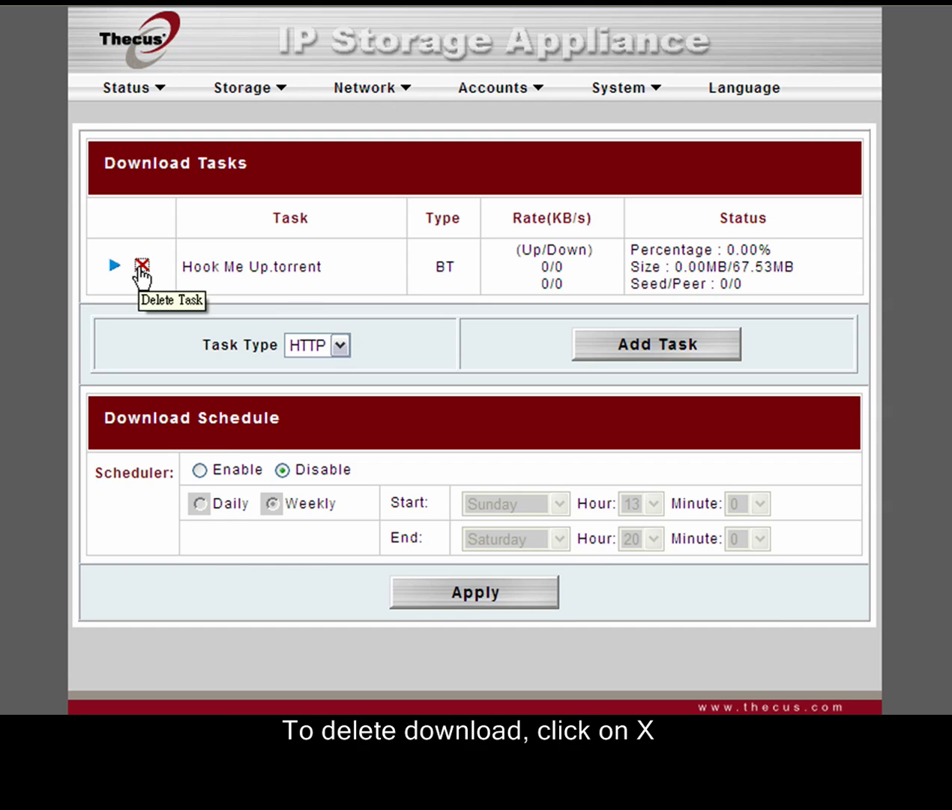
Delete the Hook Me Up.torrent task using Delete Task Only, keeping its file.
{"action": "left_click", "coordinate": [140, 265]}
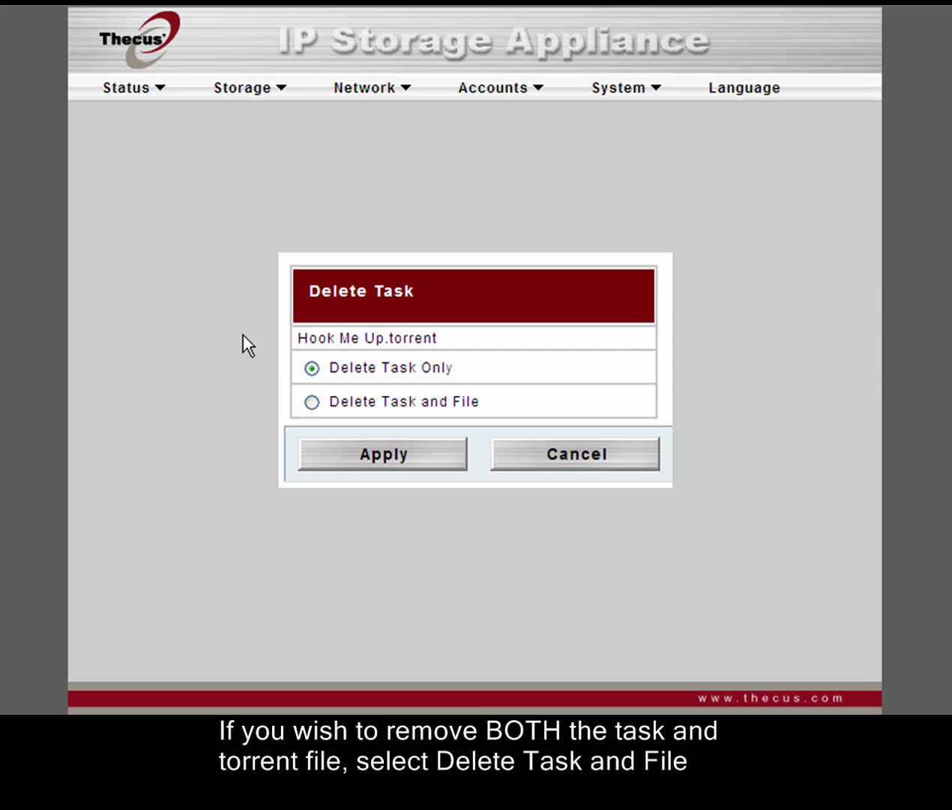
{"action": "left_click", "coordinate": [311, 367]}
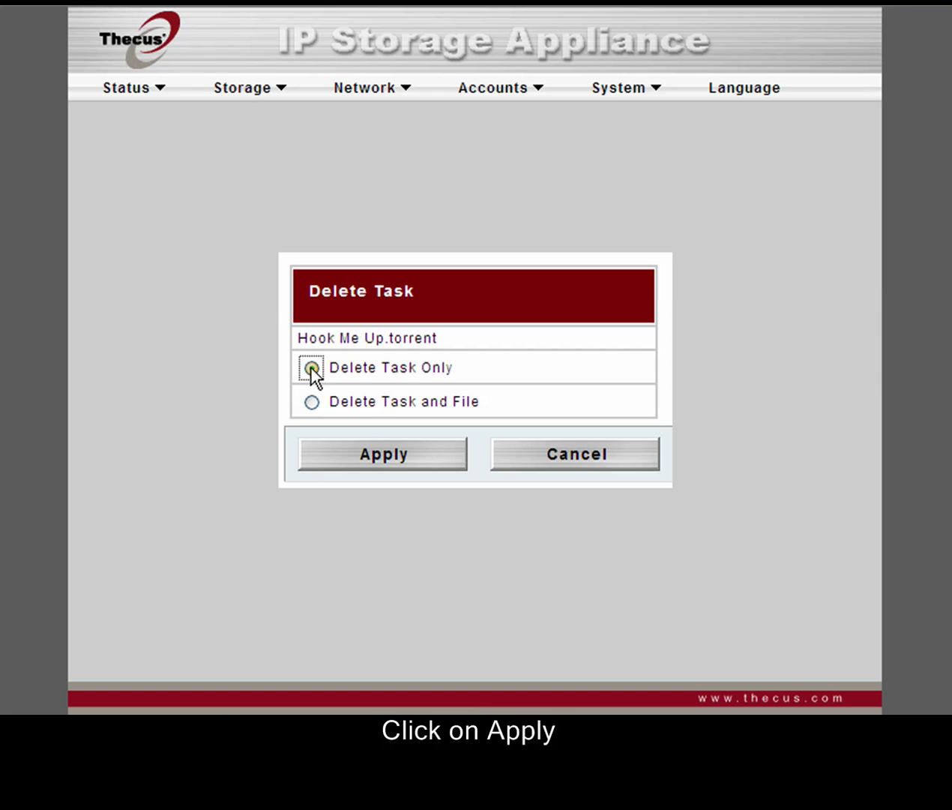
{"action": "left_click", "coordinate": [377, 464]}
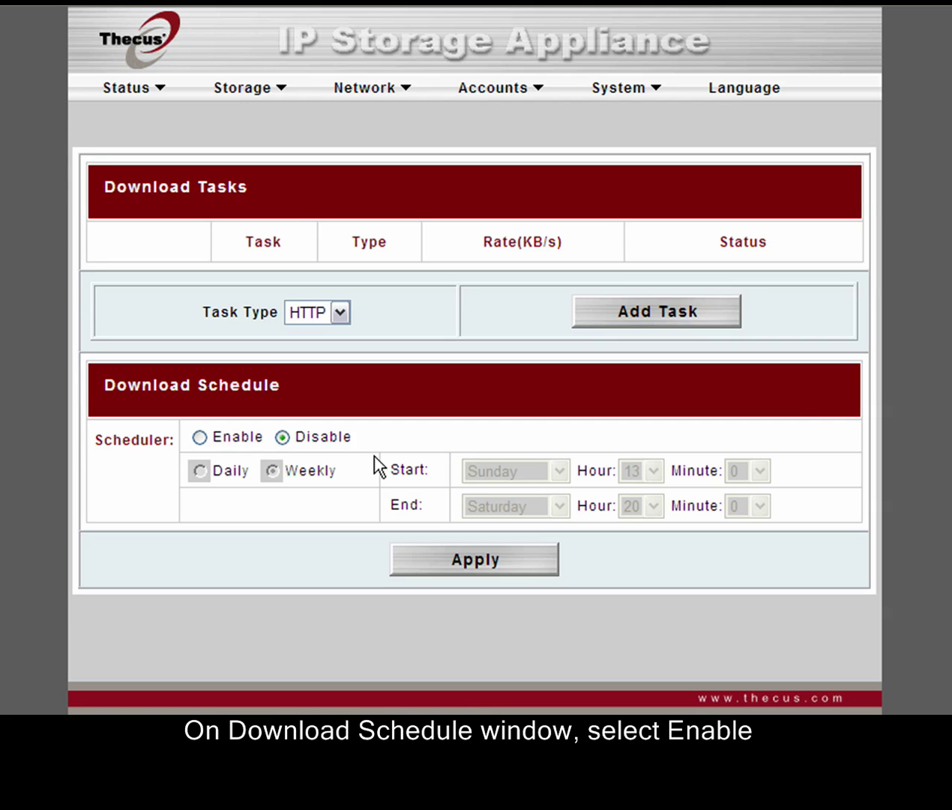
Enable the scheduler as Daily with start hour 12 and end hour 22.
{"action": "left_click", "coordinate": [201, 436]}
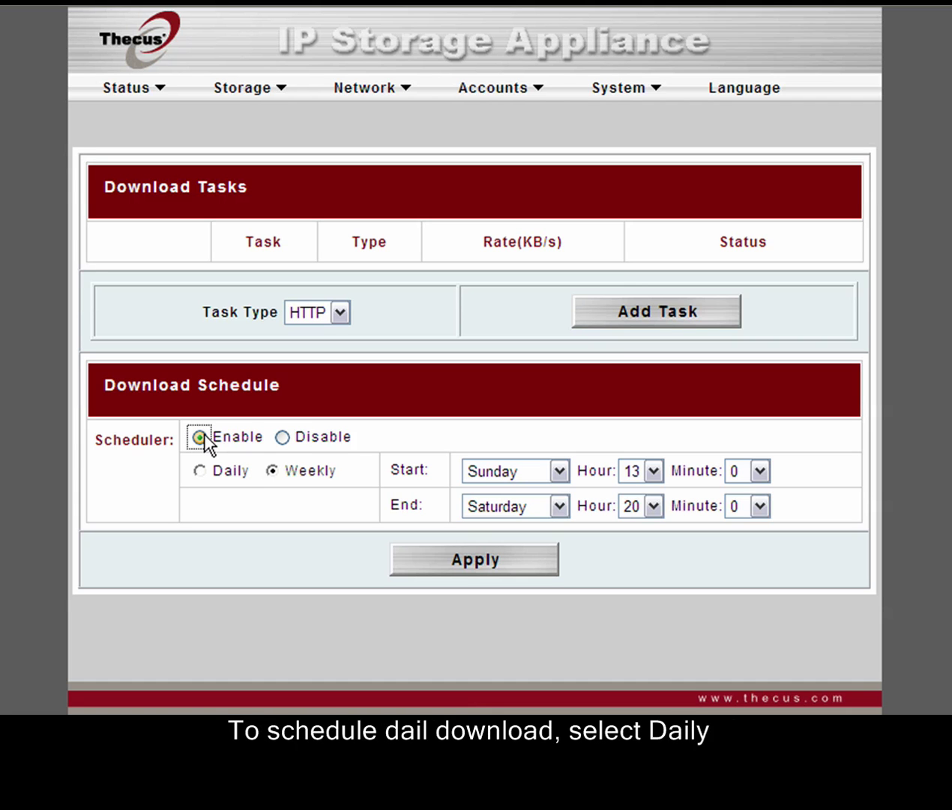
{"action": "left_click", "coordinate": [199, 471]}
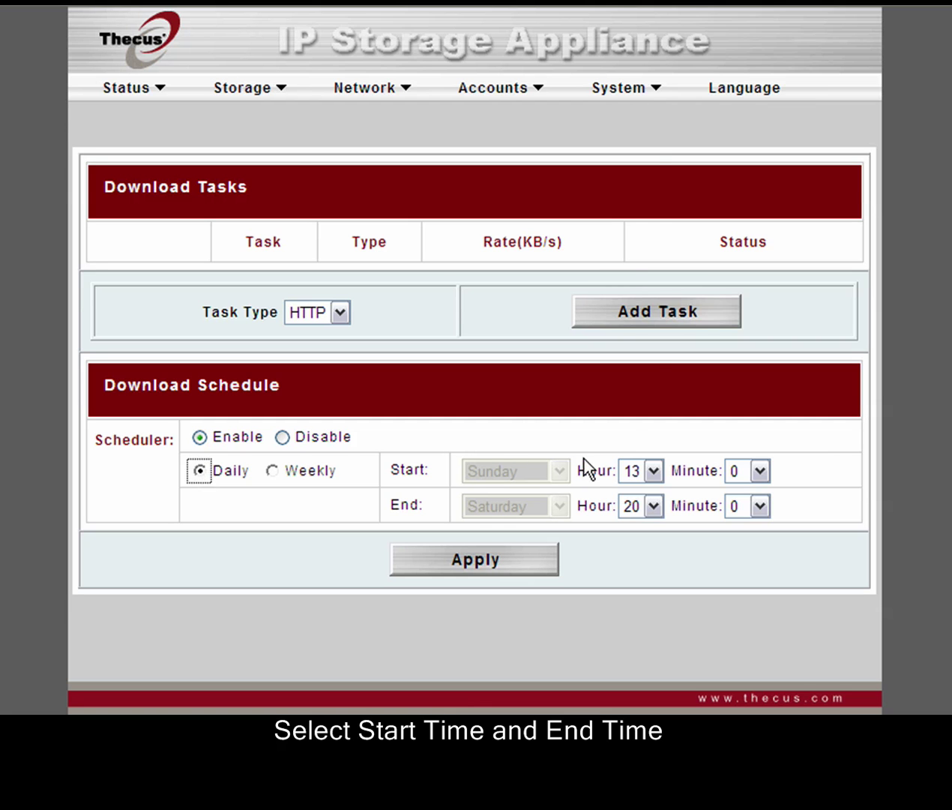
{"action": "left_click", "coordinate": [630, 470]}
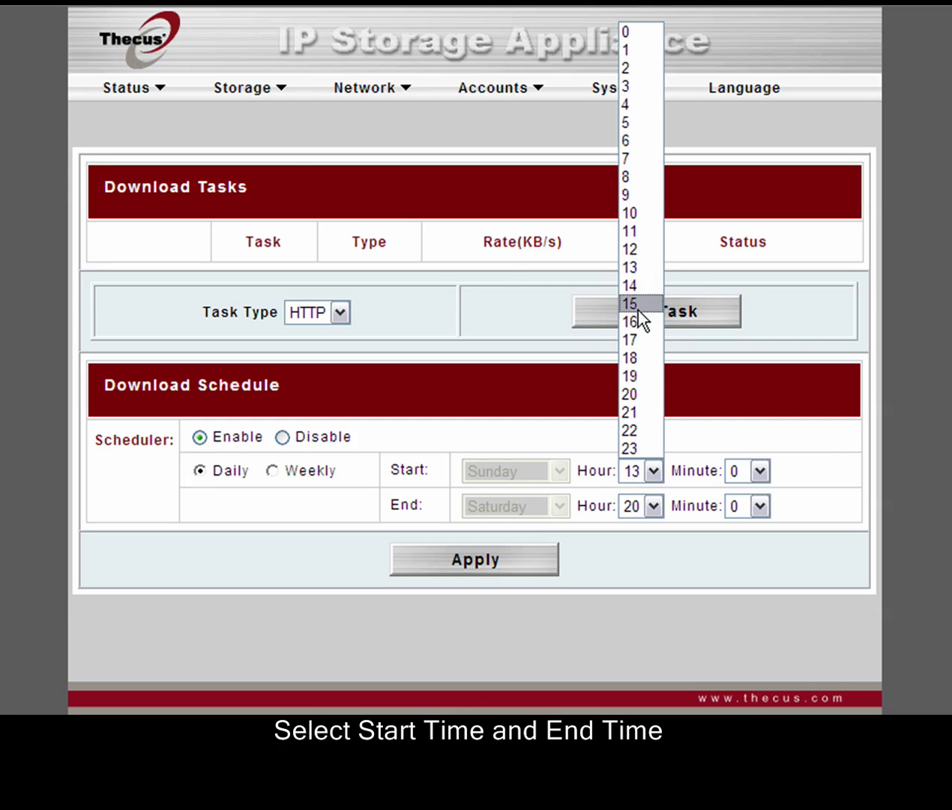
{"action": "left_click", "coordinate": [637, 250]}
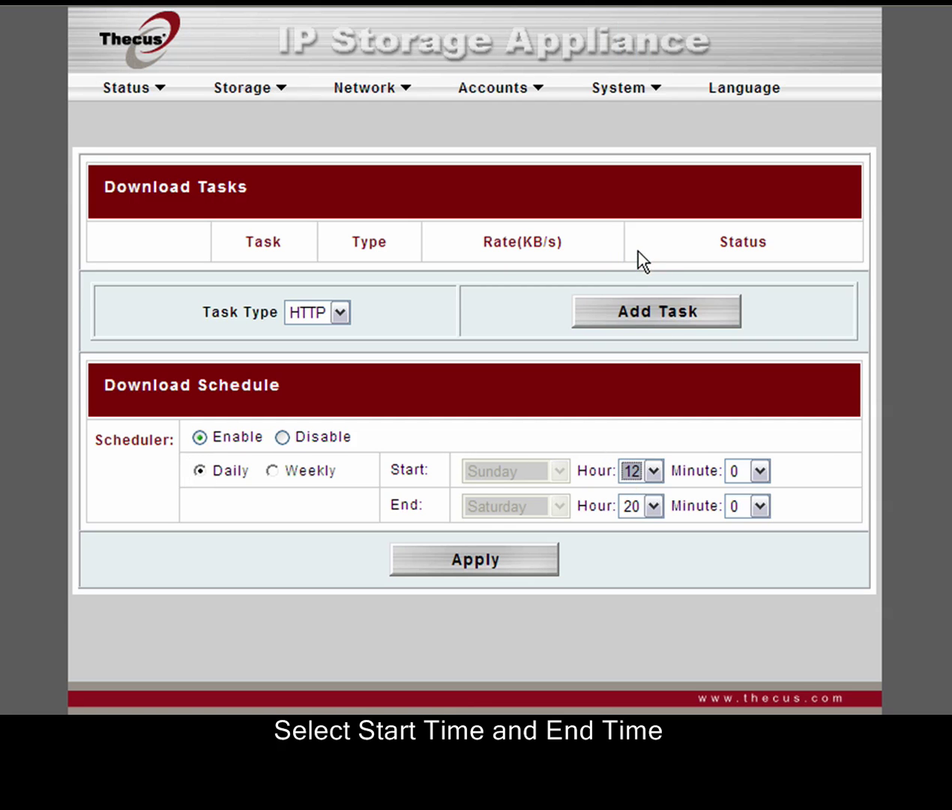
{"action": "left_click", "coordinate": [630, 507]}
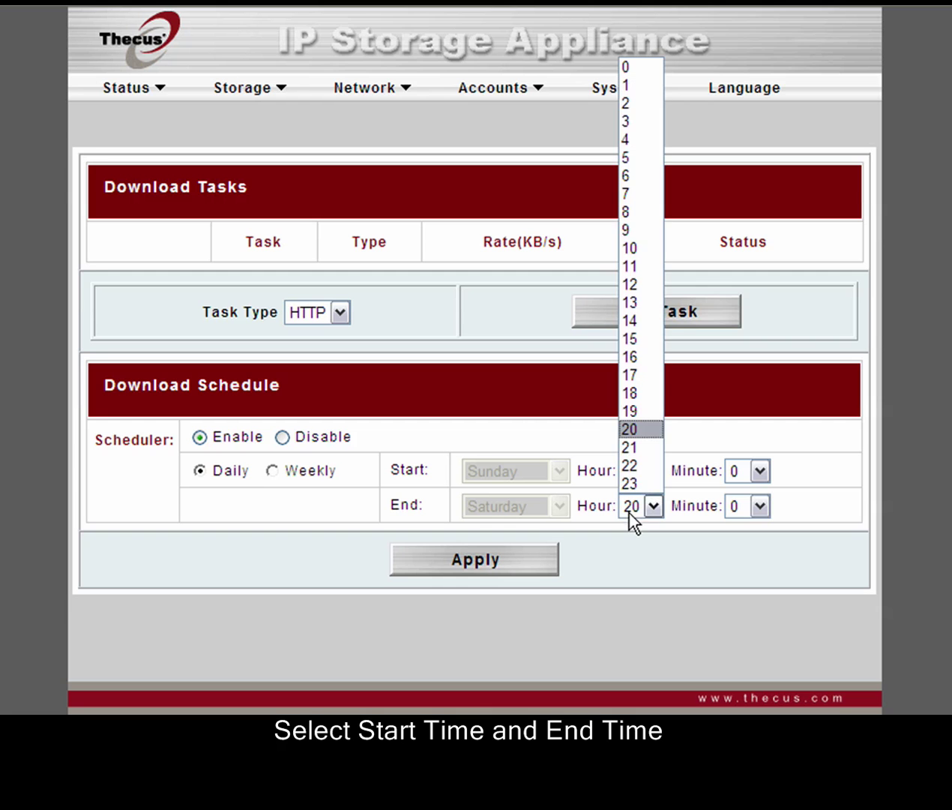
{"action": "left_click", "coordinate": [632, 468]}
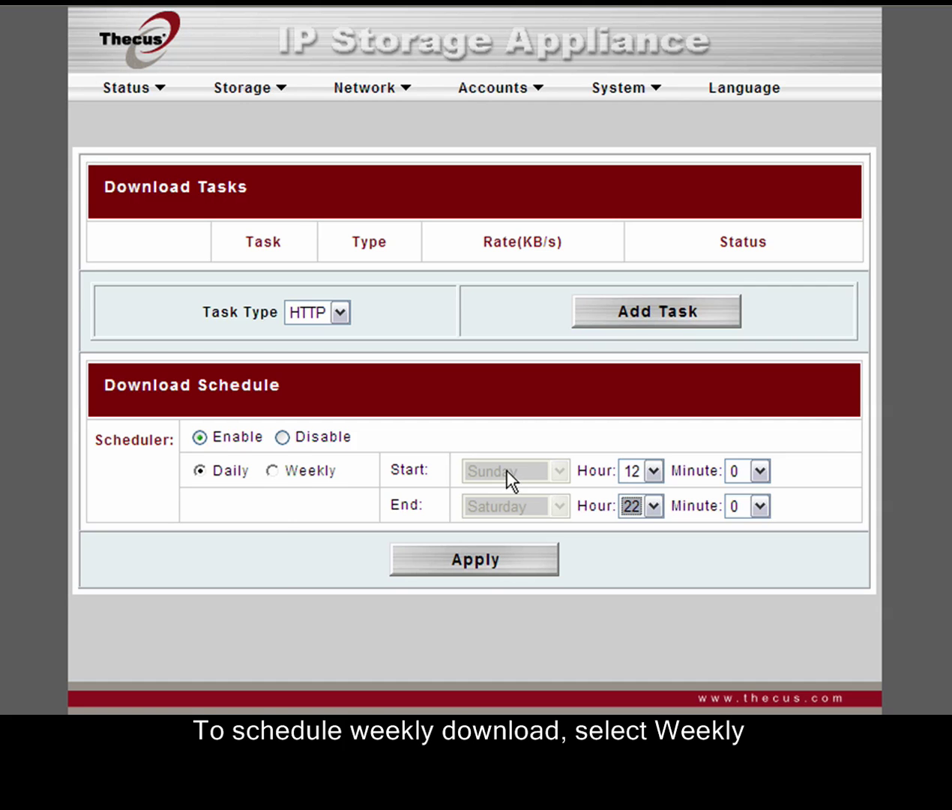
Switch the schedule to Weekly, starting Monday and ending Friday.
{"action": "left_click", "coordinate": [271, 470]}
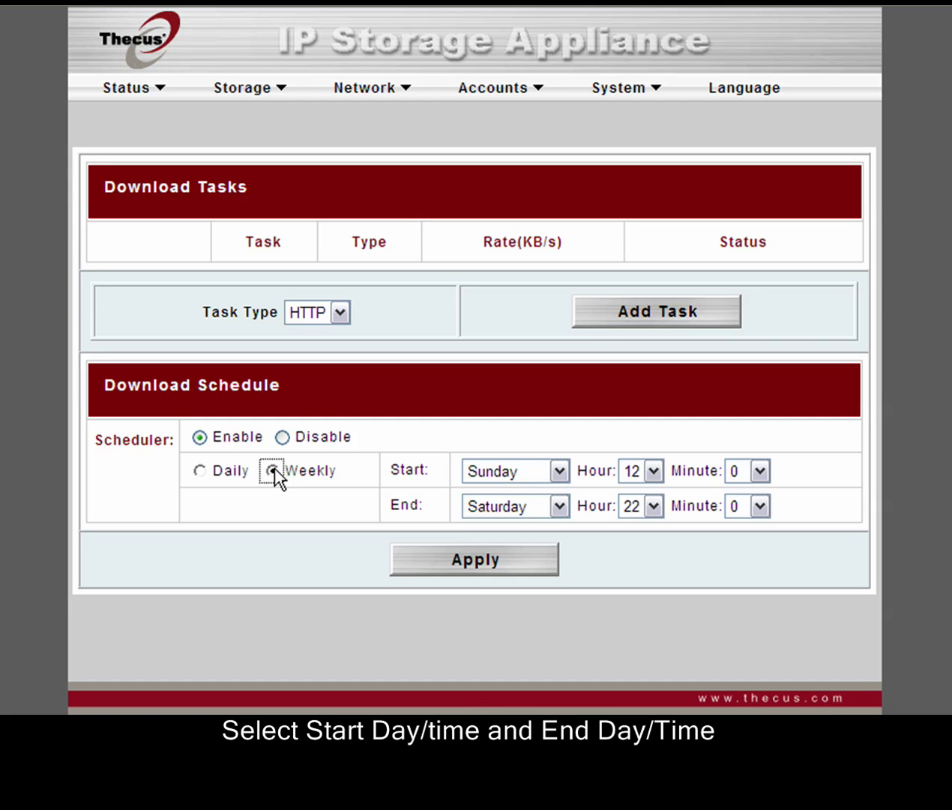
{"action": "left_click", "coordinate": [474, 469]}
{"action": "left_click", "coordinate": [481, 514]}
{"action": "left_click", "coordinate": [476, 621]}
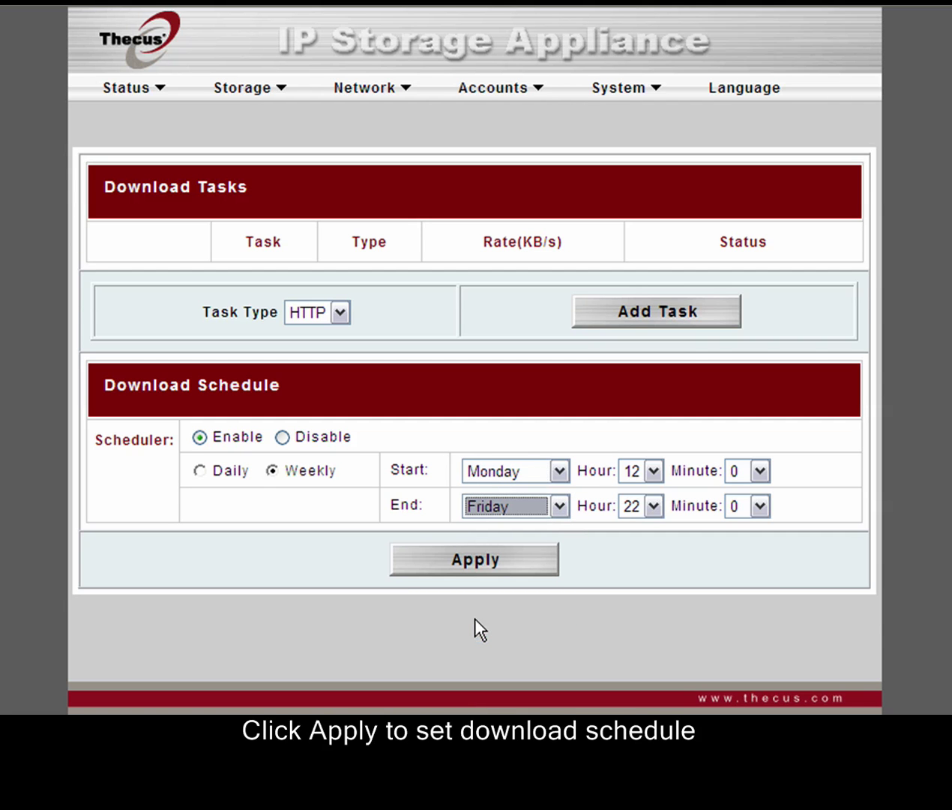